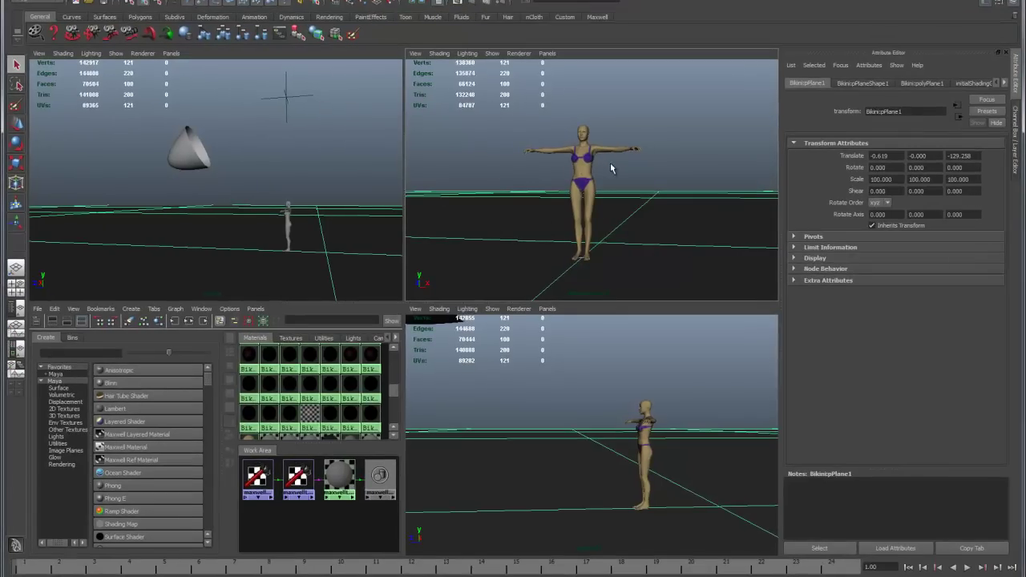
Run a Maxwell render, drop camera ISO to 15 for a dark silhouette, and stop at about 24%
click(473, 4)
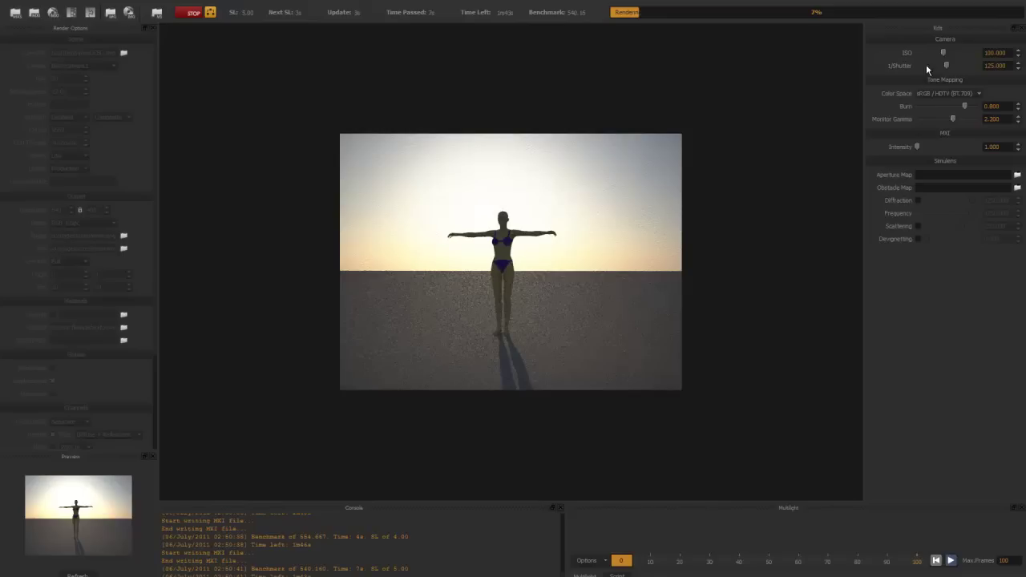
drag(945, 53, 940, 53)
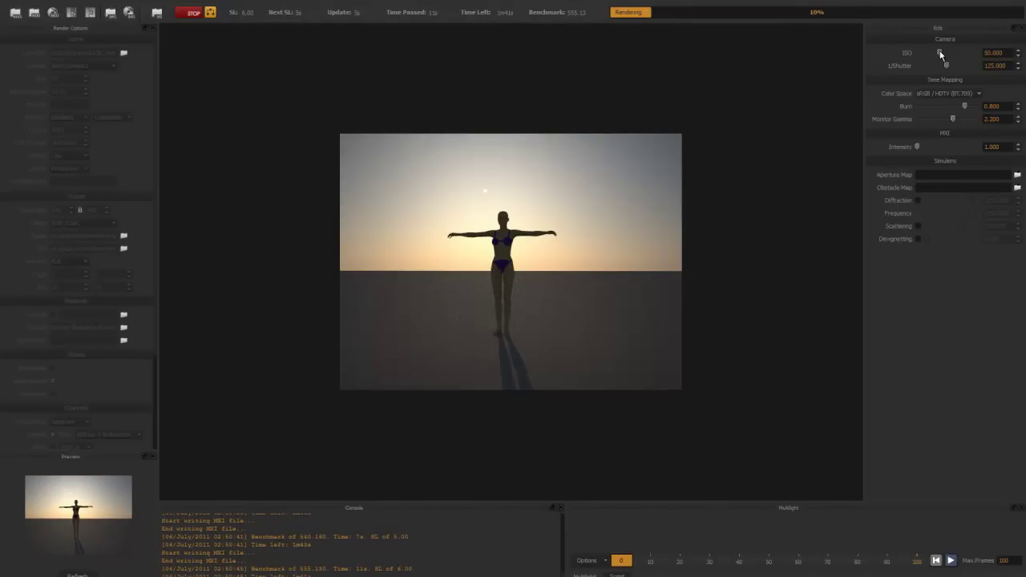
drag(941, 52, 934, 52)
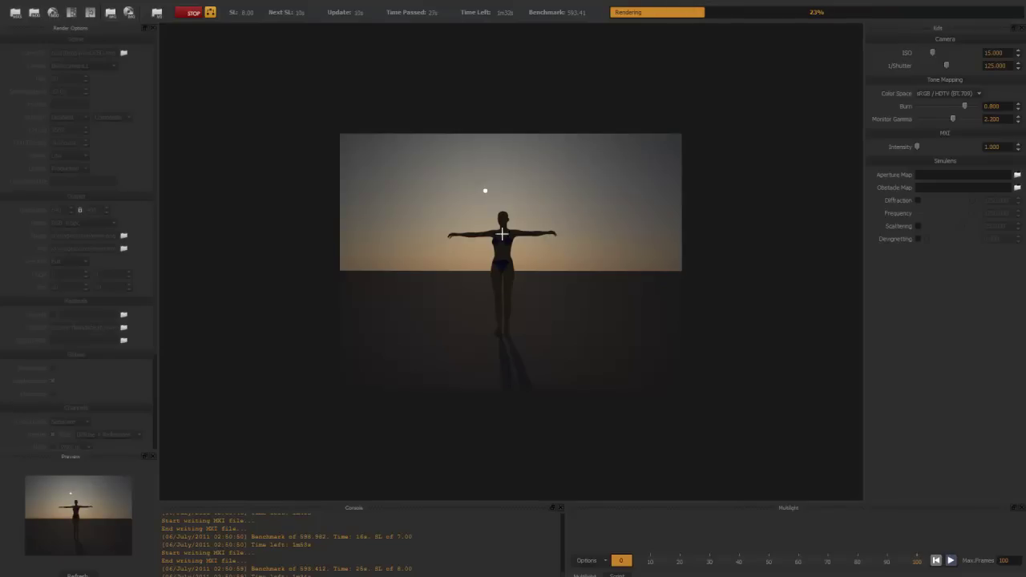
click(193, 13)
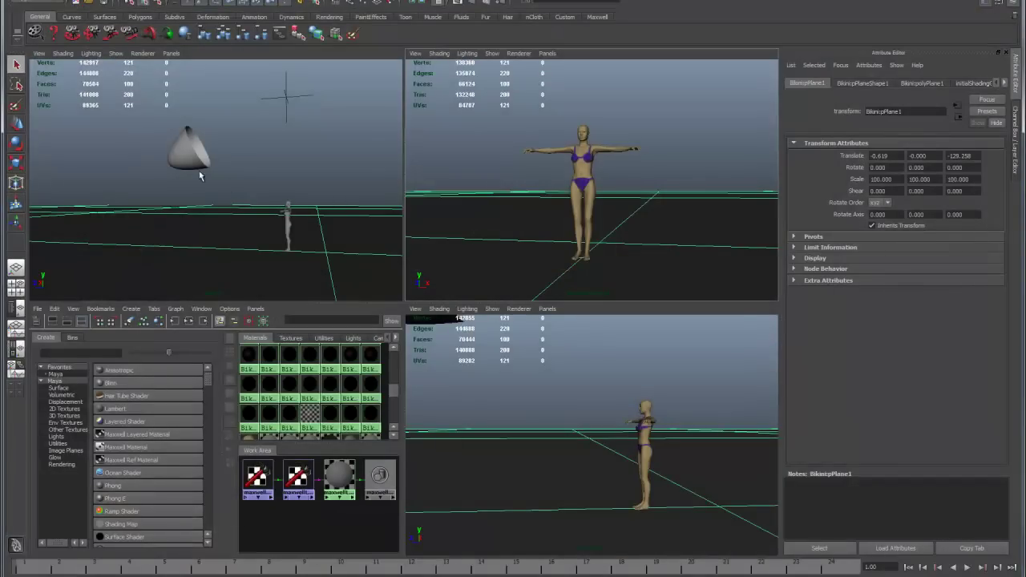
Move locator2 from high above down to the figure's chest so the parabola reflector aims at her
click(188, 154)
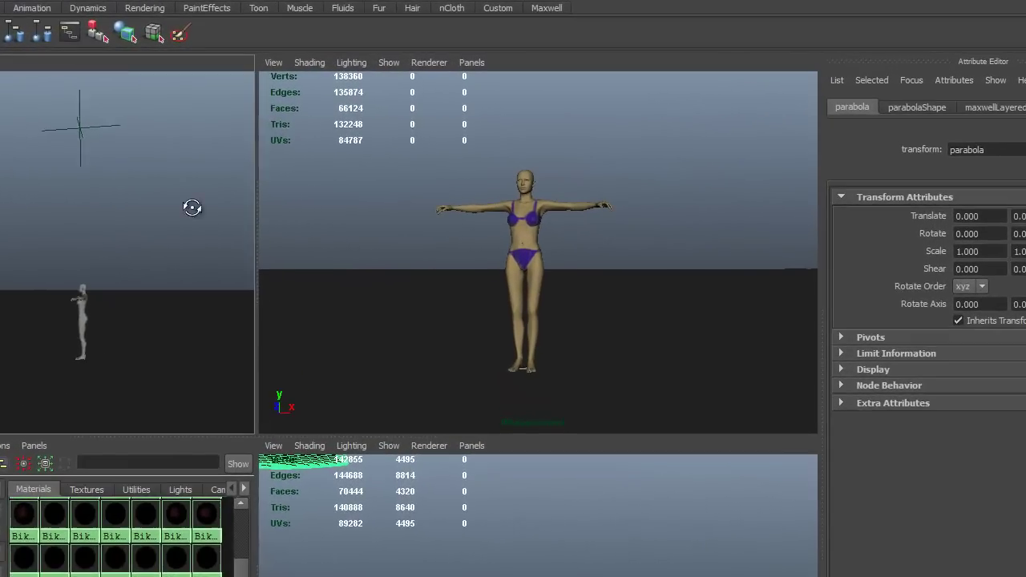
mouse_move(193, 207)
alt+mouse_down()
mouse_move(186, 226)
mouse_move(194, 224)
alt+mouse_up()
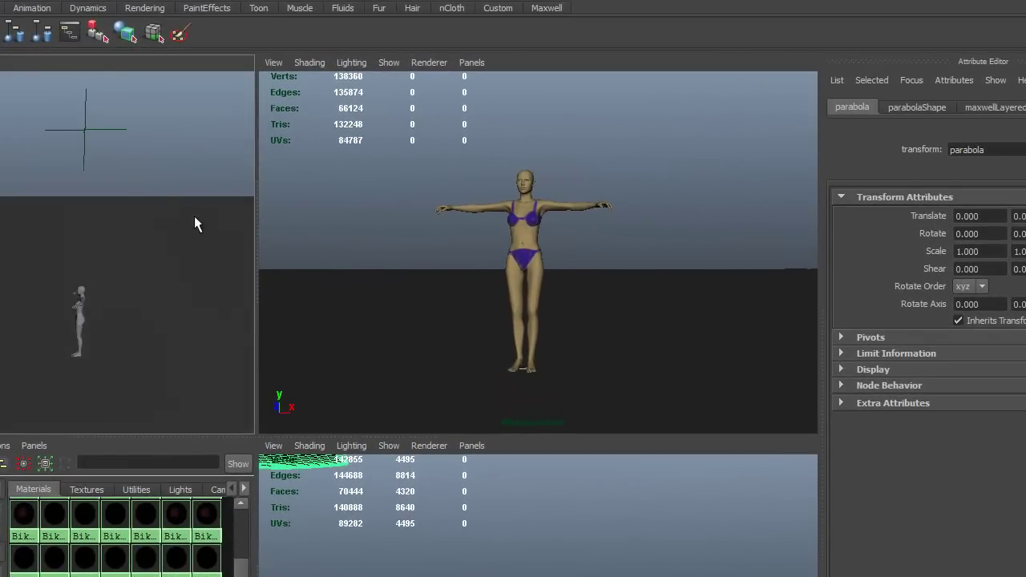
click(90, 139)
click(93, 134)
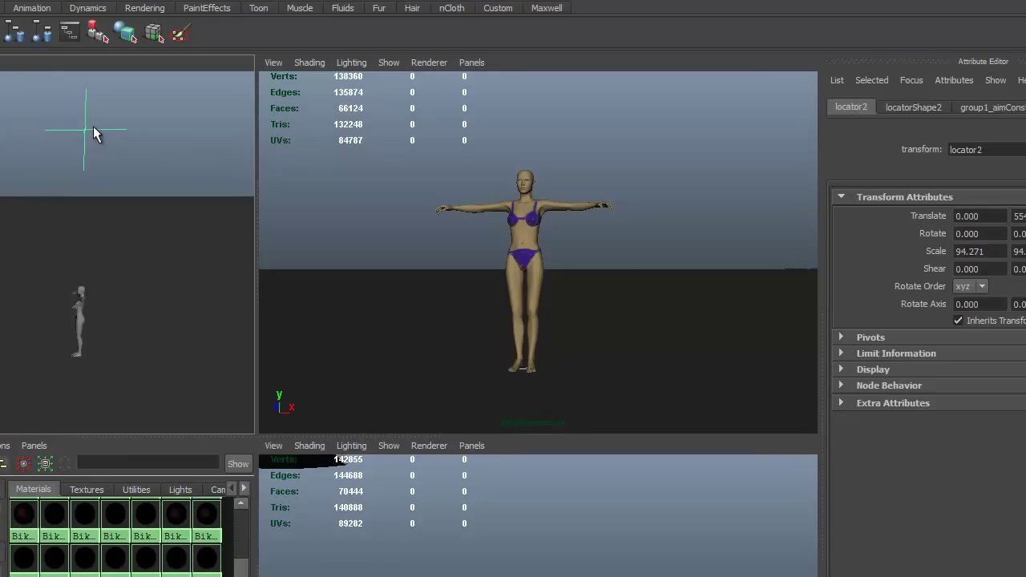
key(w)
drag(84, 75, 90, 259)
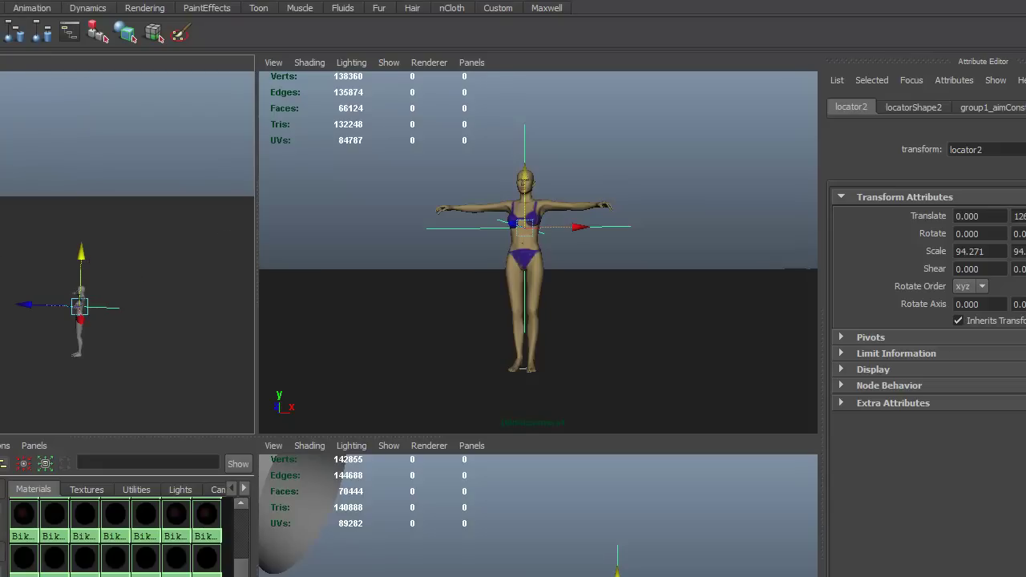
click(369, 198)
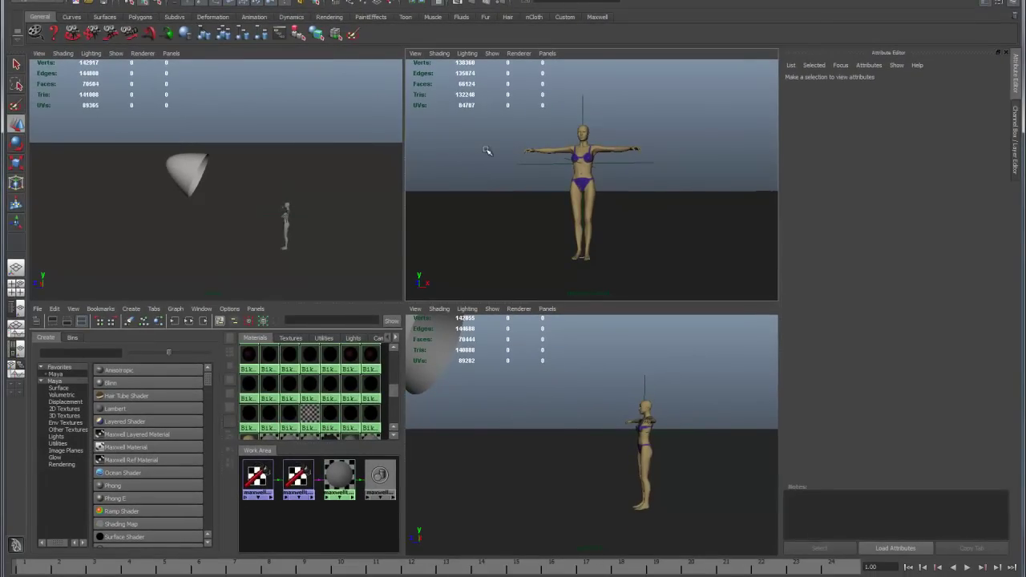
Start a new Maxwell render with the aimed reflector and set camera ISO to 28
click(474, 3)
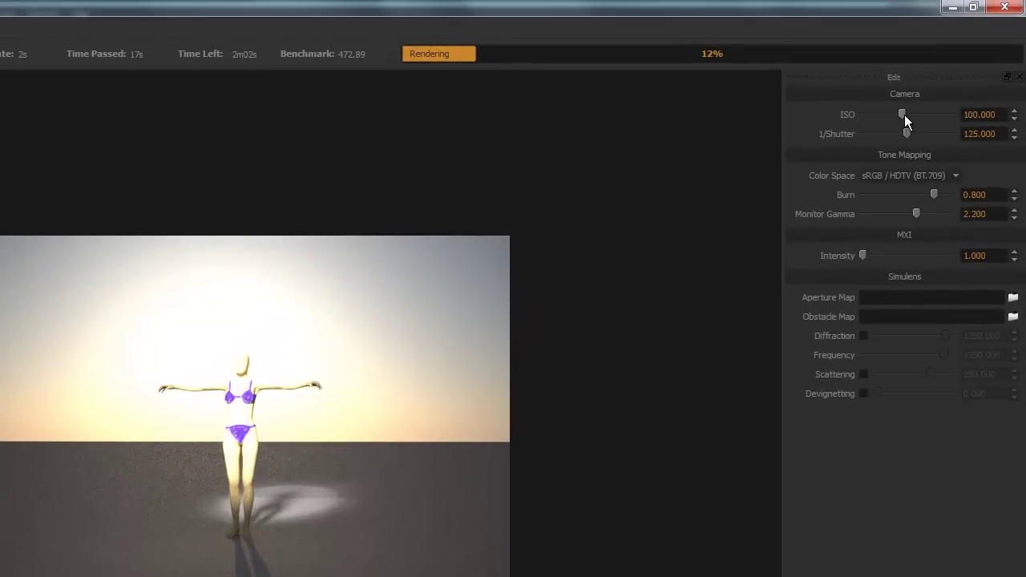
drag(905, 114, 894, 112)
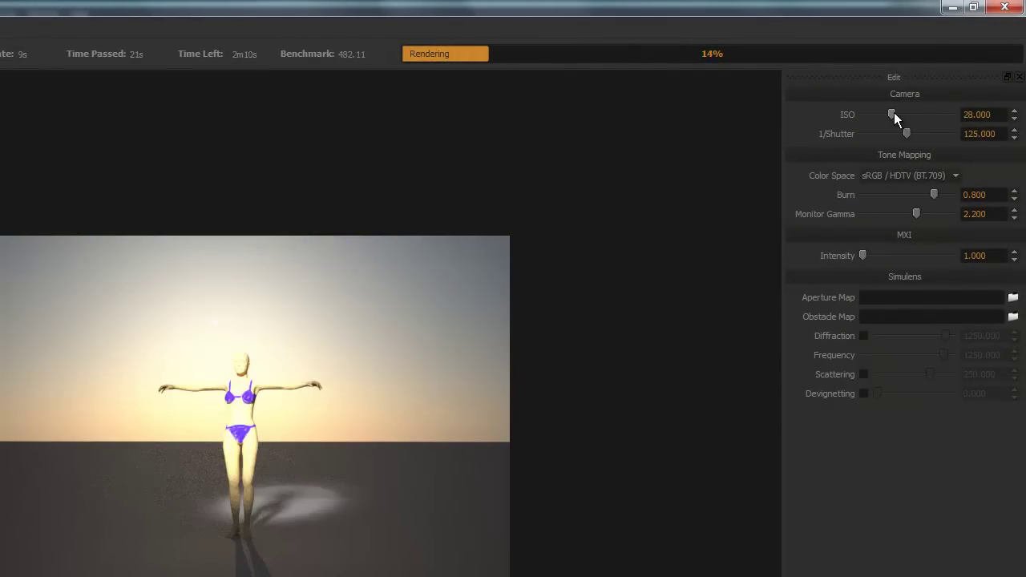